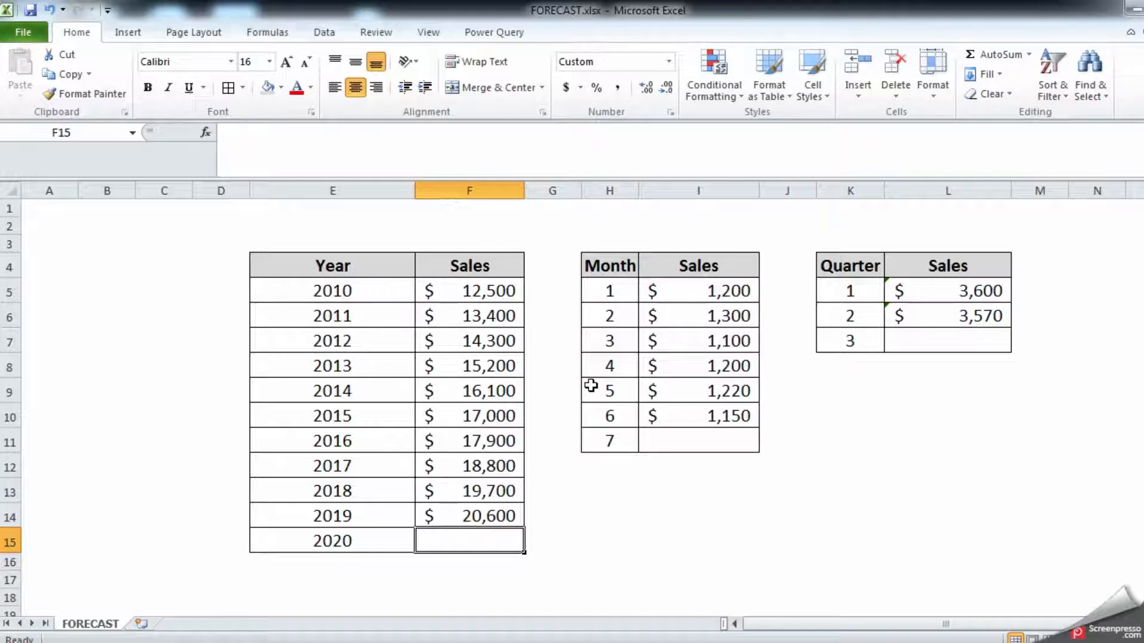
Forecast the 2020 sales in F15 with FORECAST, using E15 as x, F5:F14 as known y's and E5:E14 as known x's
type("=")
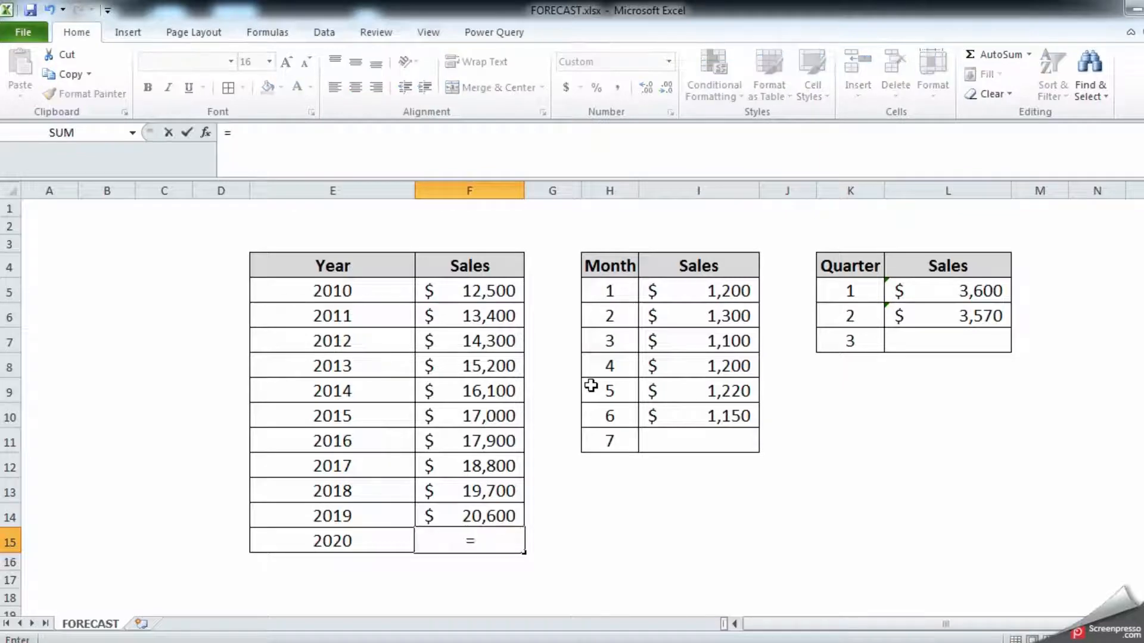
type("fore")
key("Tab")
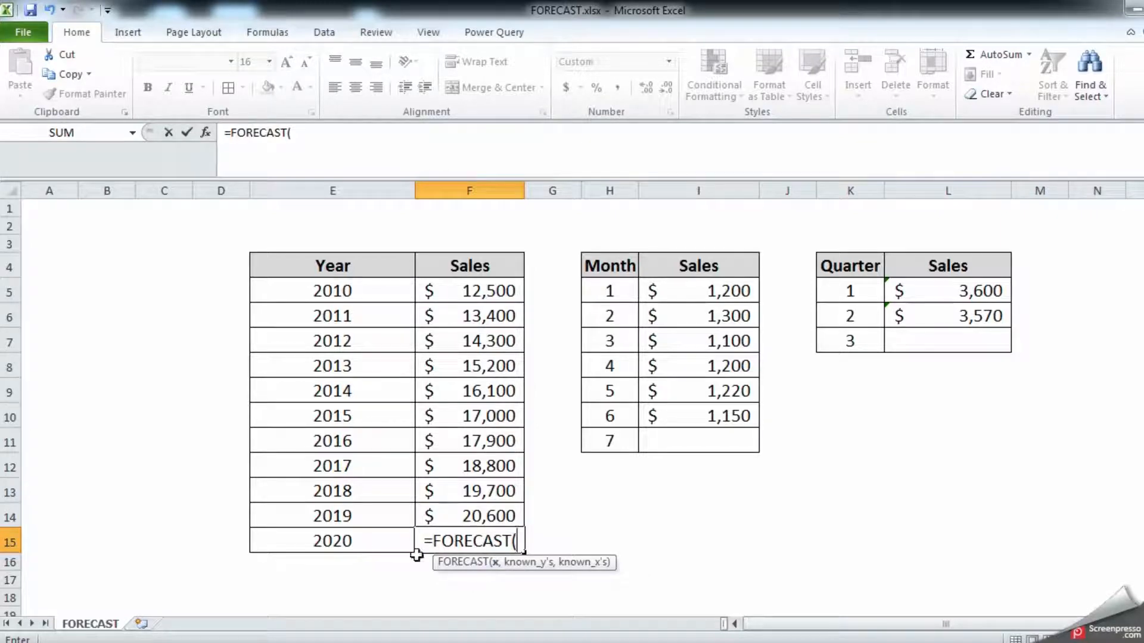
left_click(370, 542)
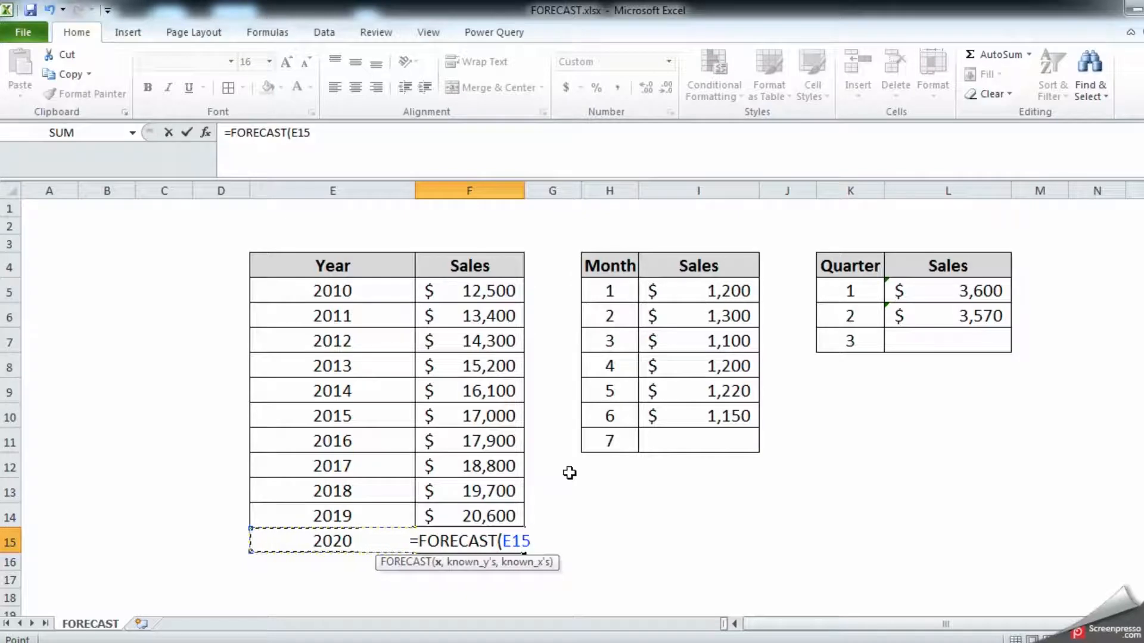
type(",")
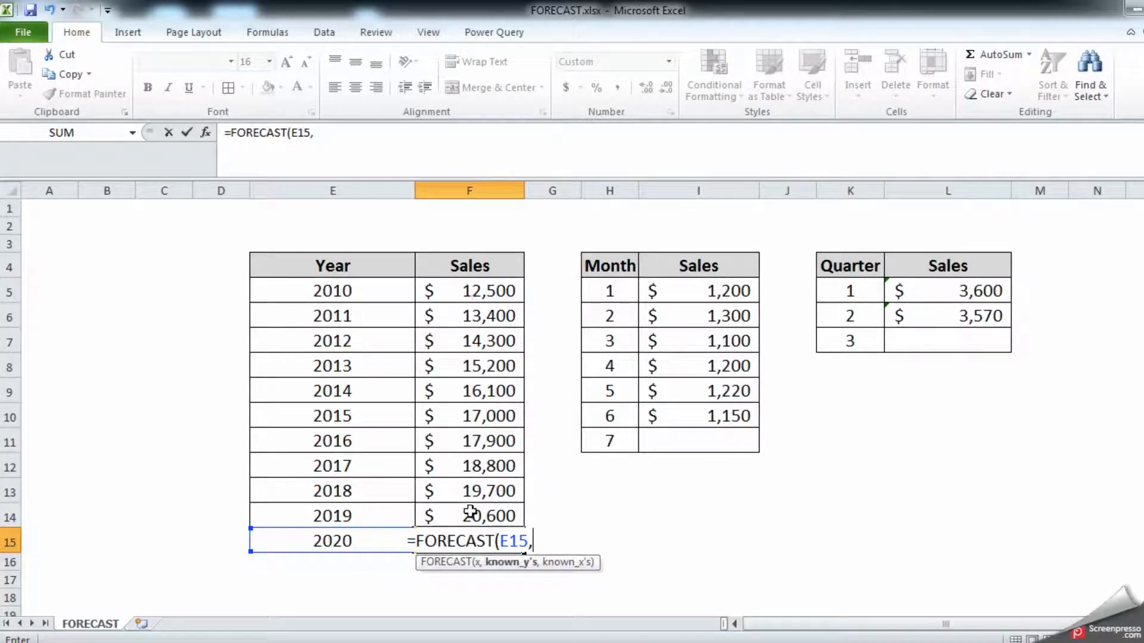
left_click_drag(479, 294, 492, 518)
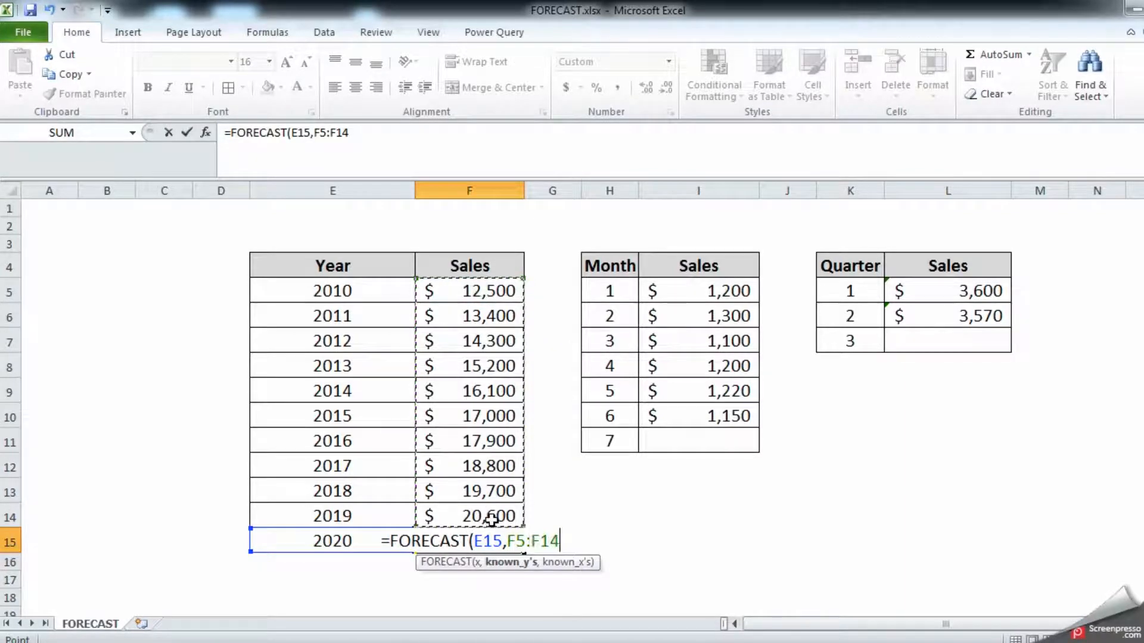
type(",")
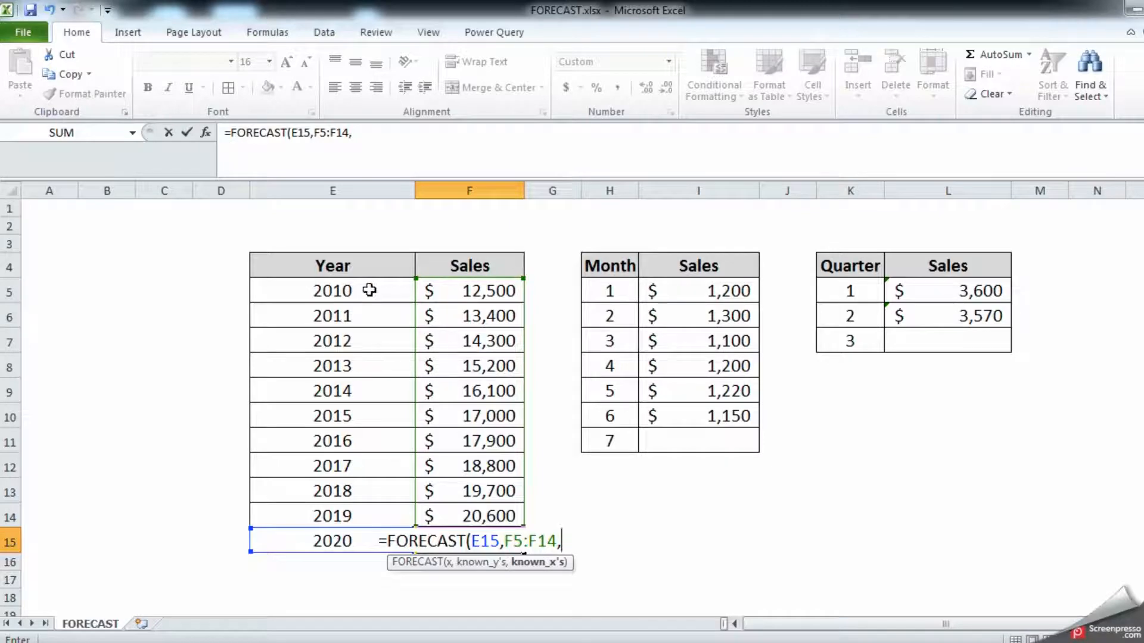
left_click_drag(366, 290, 369, 513)
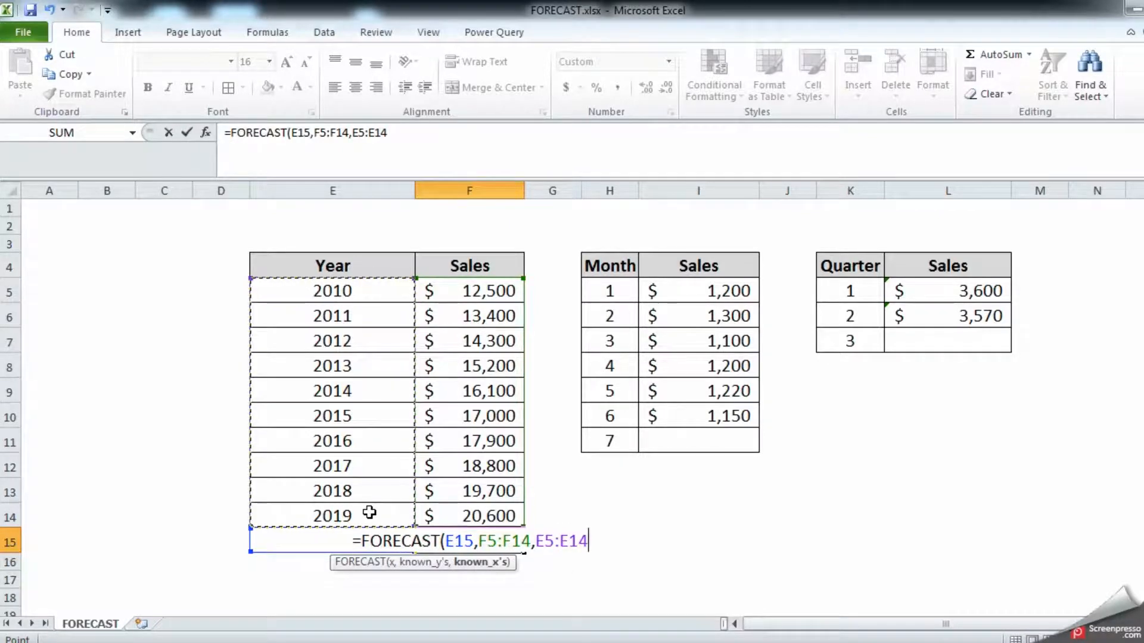
type(")")
key("Return")
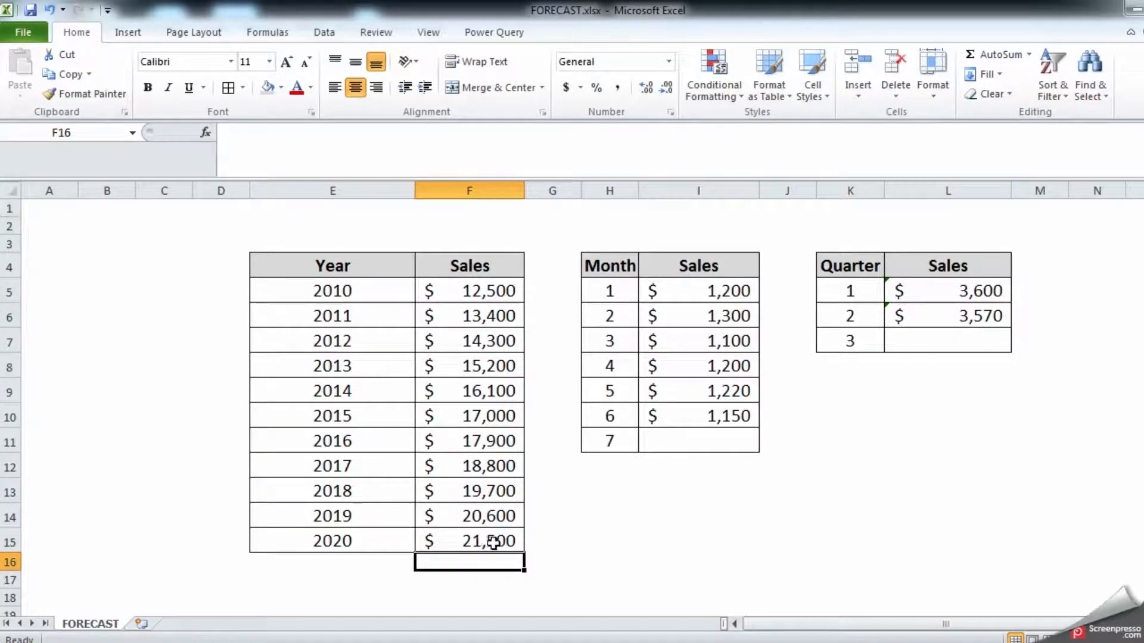
left_click(503, 541)
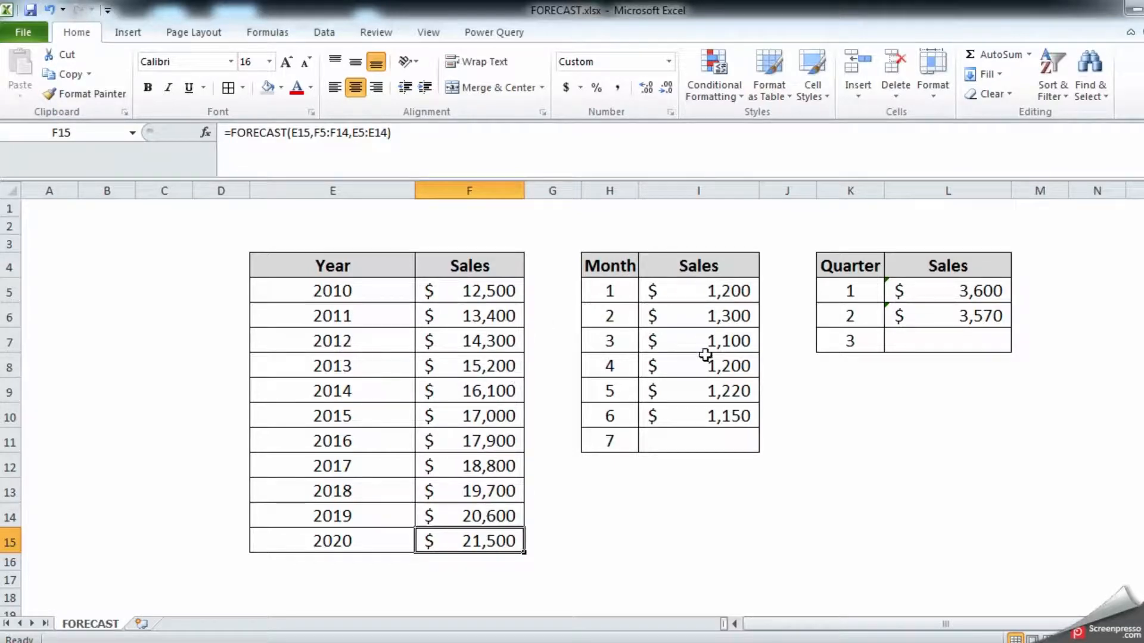
Forecast month 7 sales in I11 with FORECAST, using H11 as x, I5:I10 as known y's and H5:H10 as known x's
left_click(697, 432)
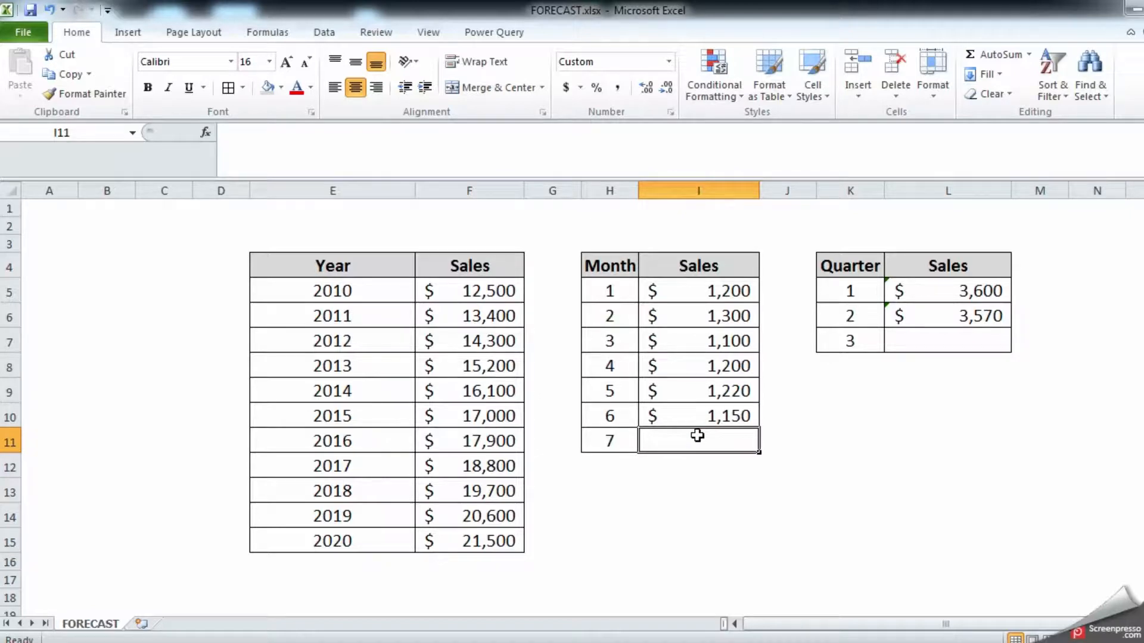
type("=for")
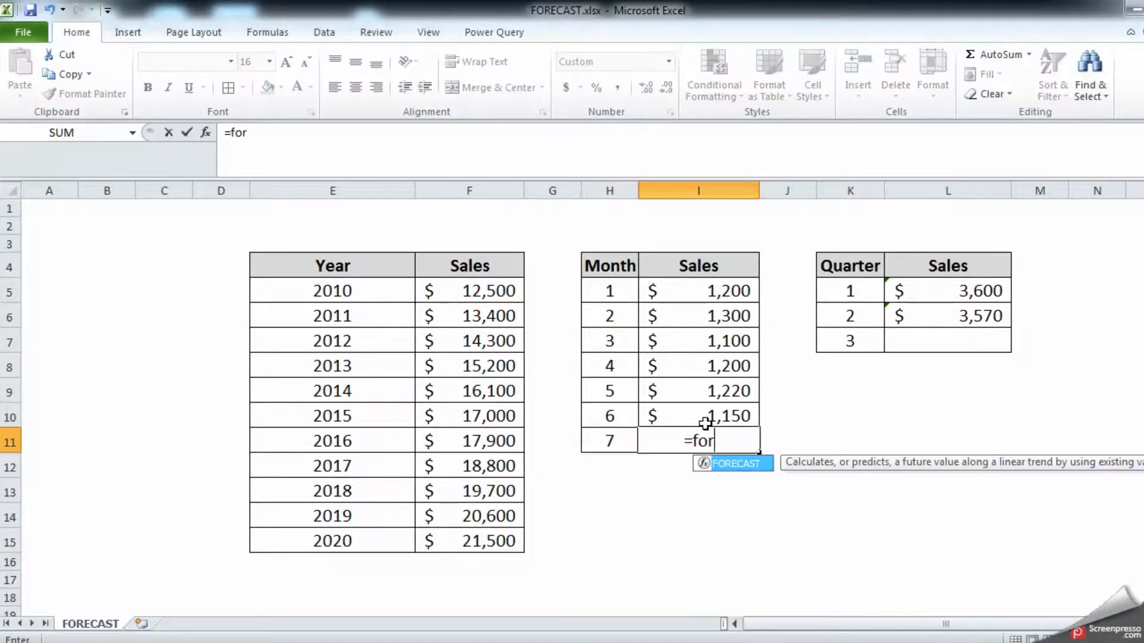
key("Tab")
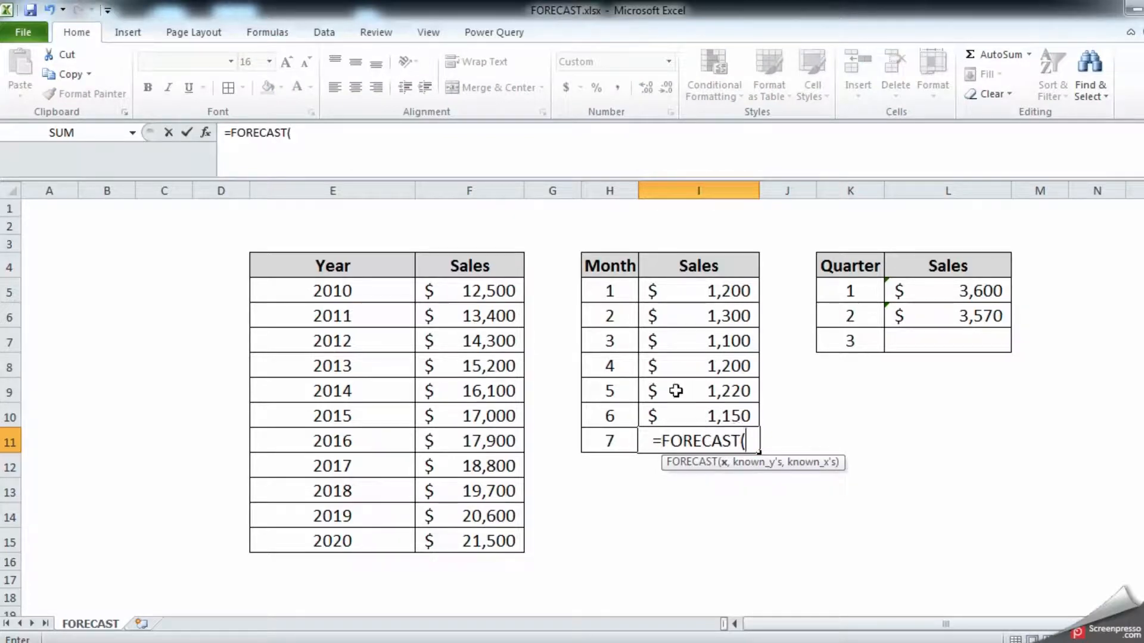
left_click(621, 435)
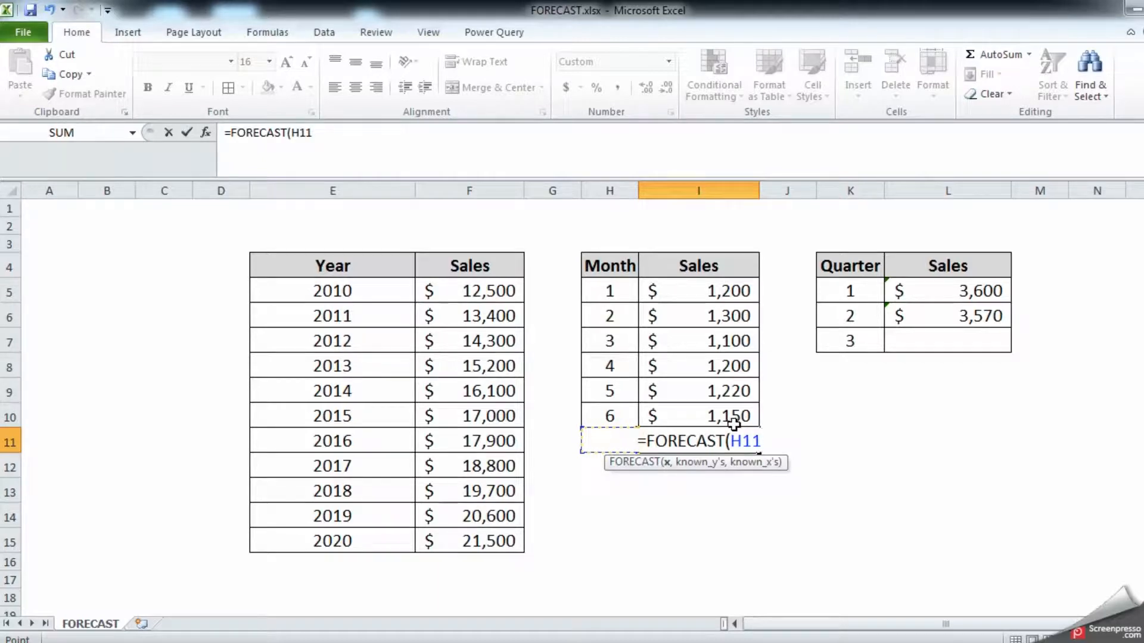
type(",")
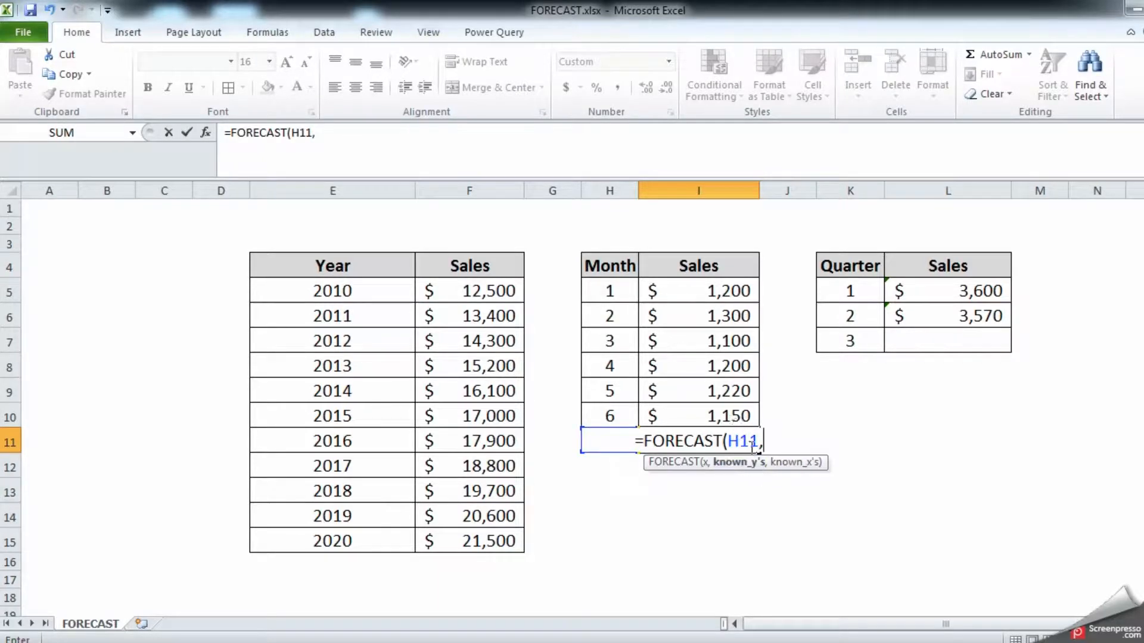
left_click_drag(722, 293, 724, 413)
type(",")
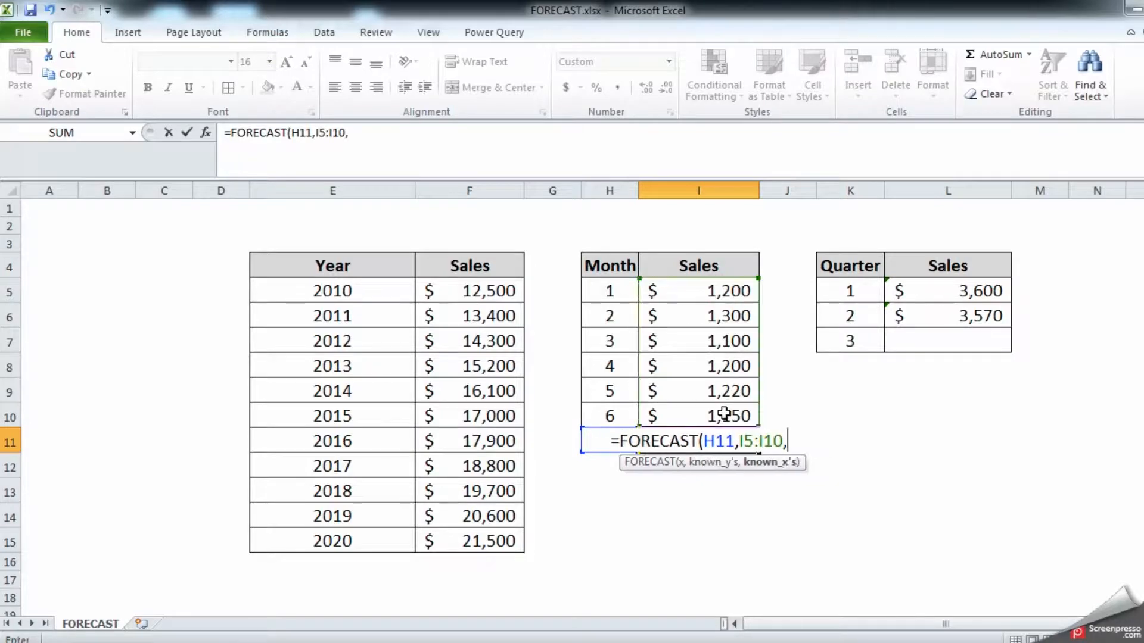
left_click_drag(616, 289, 621, 408)
key("Return")
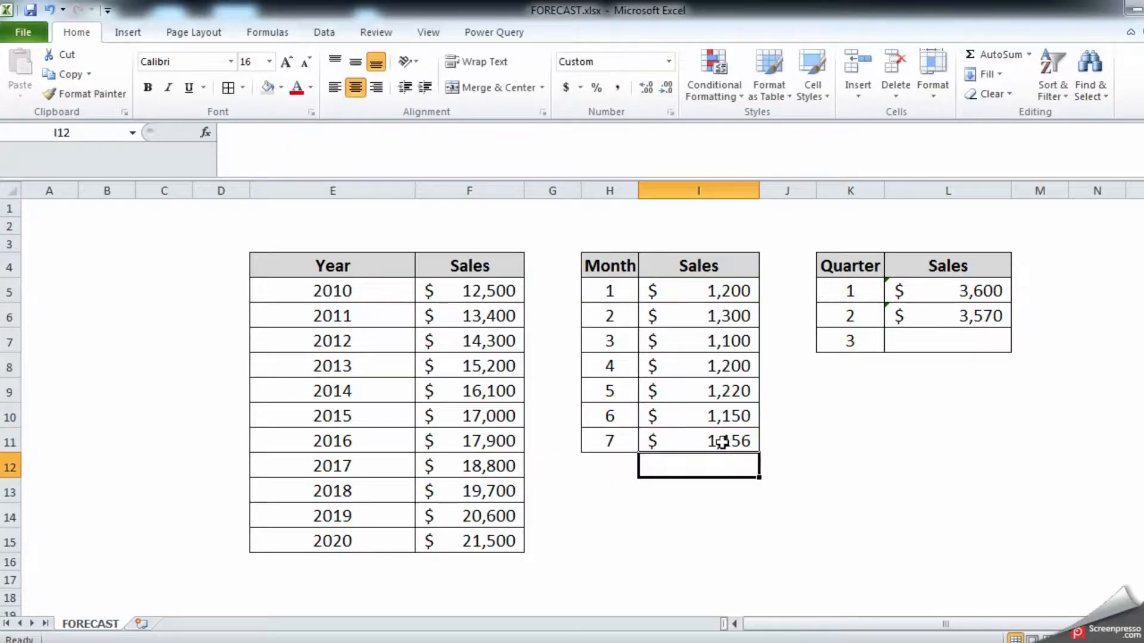
left_click(722, 439)
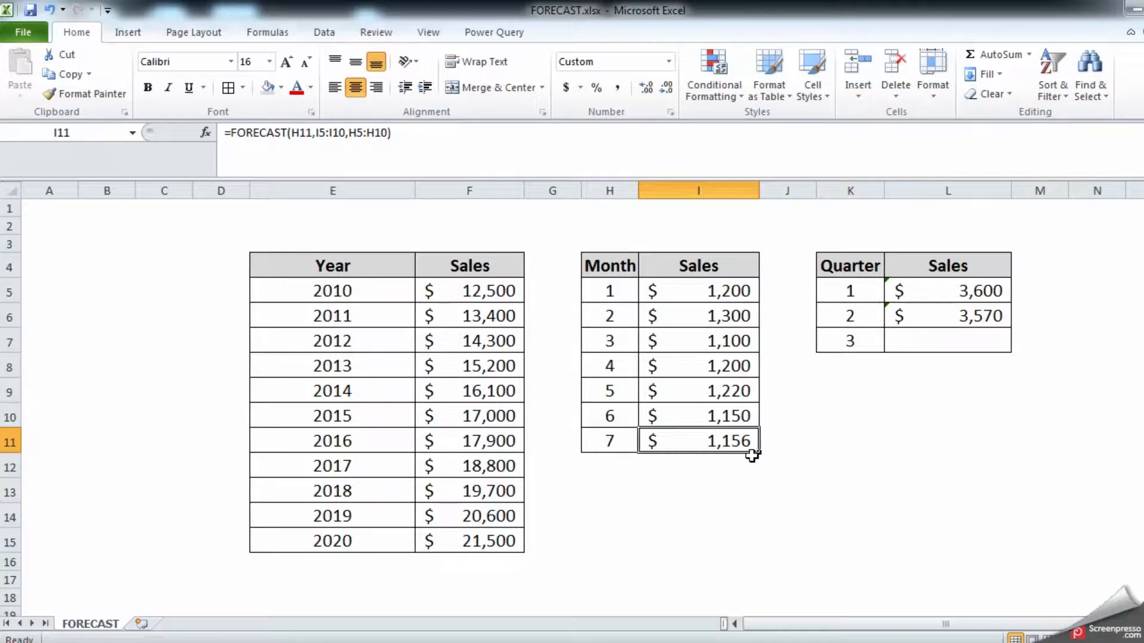
Forecast quarter 3 sales in L7 with FORECAST, using K7 as x, L5:L6 as known y's and K5:K6 as known x's
left_click(920, 339)
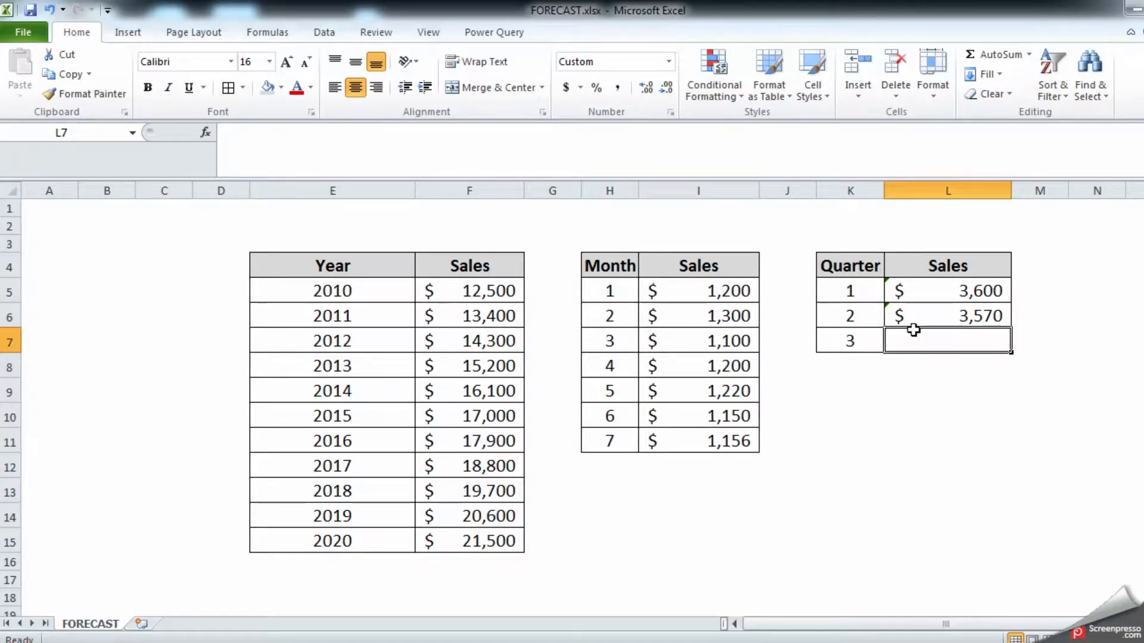
type("=f")
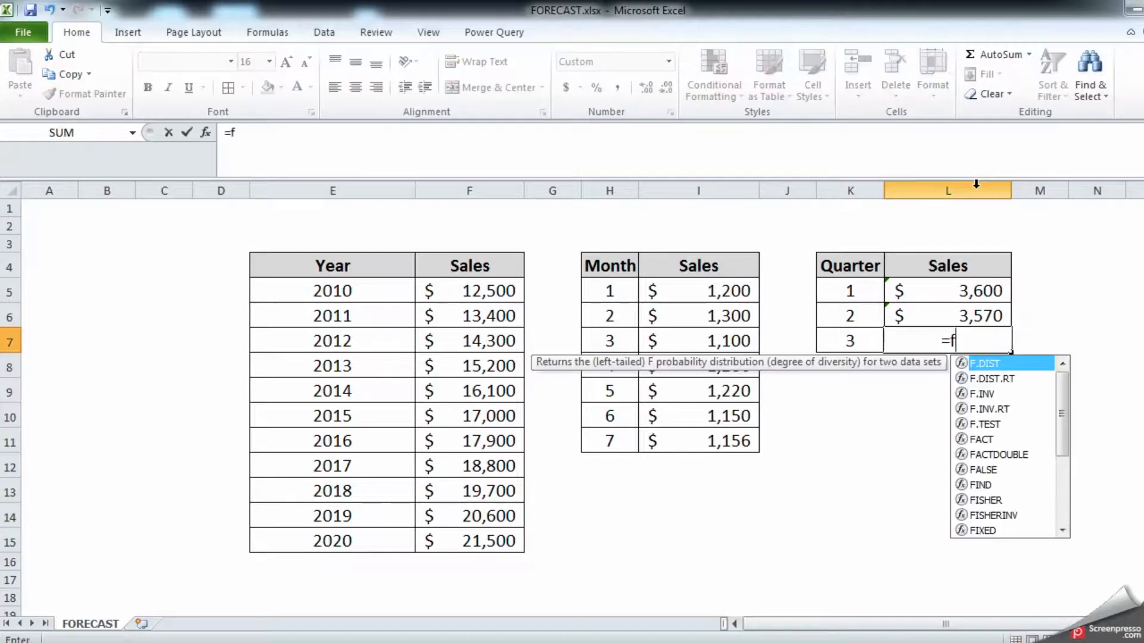
type("ore")
key("Tab")
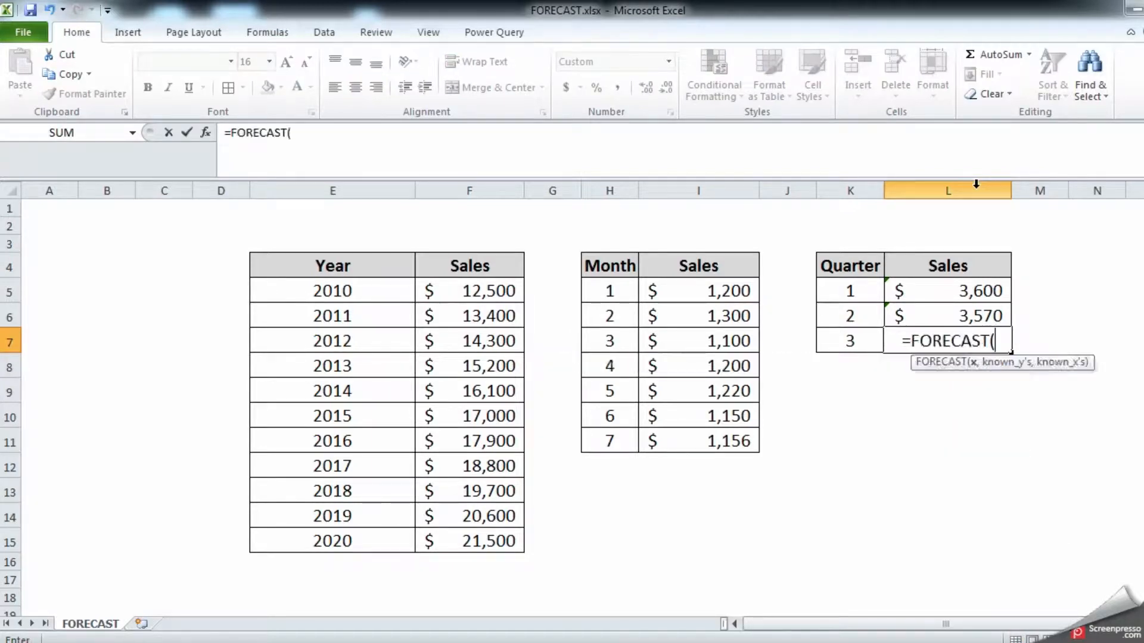
left_click(867, 342)
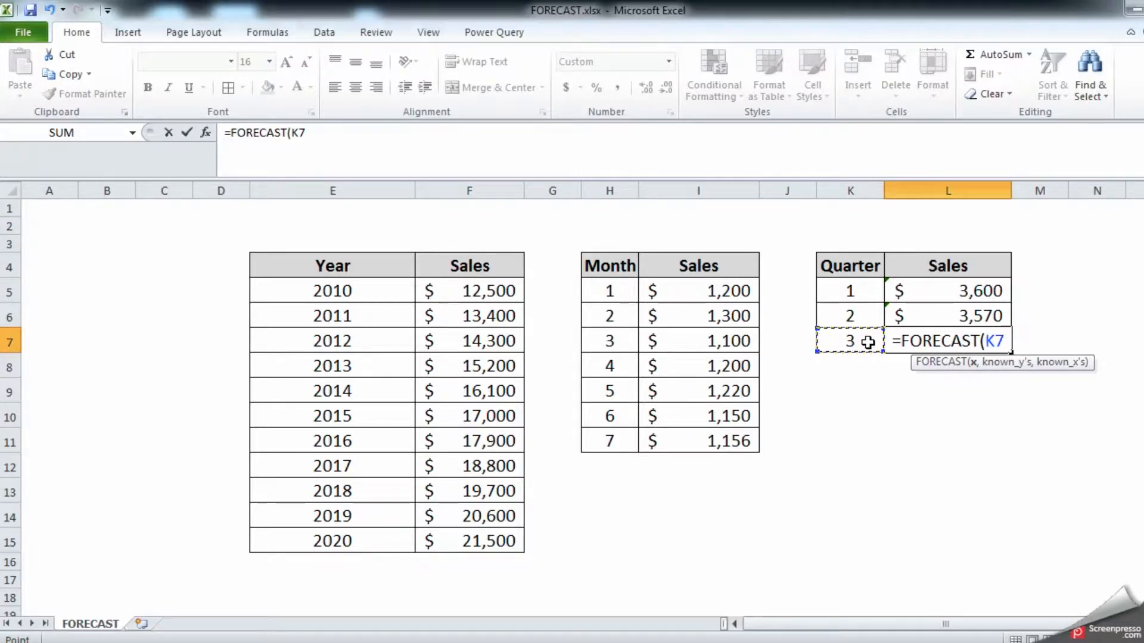
type(",")
left_click_drag(983, 286, 981, 316)
type(",")
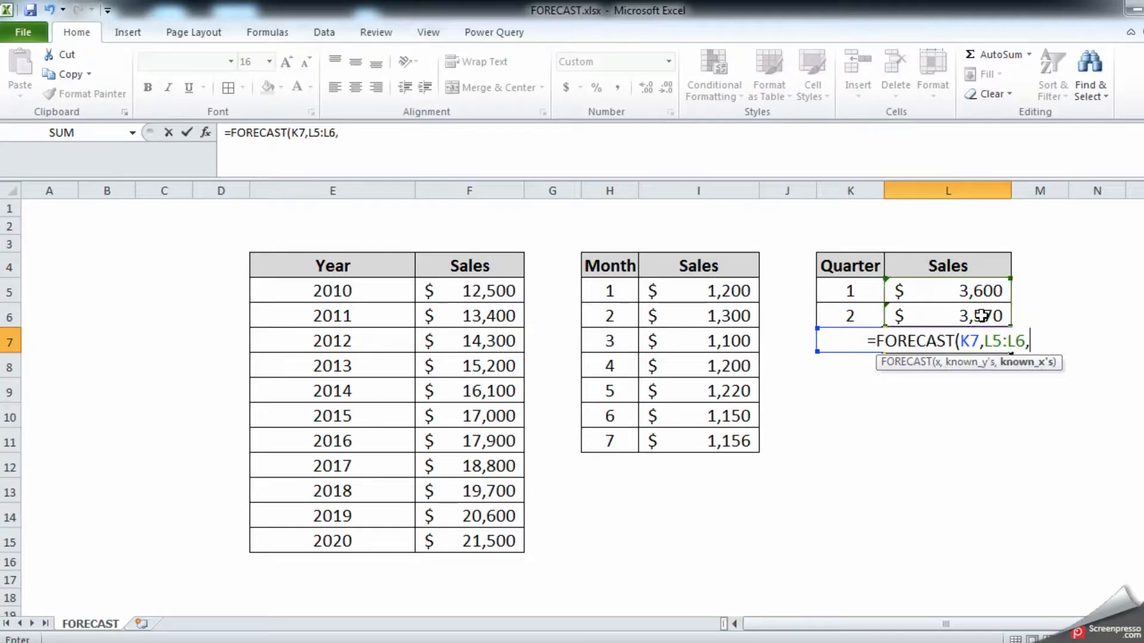
left_click_drag(860, 290, 862, 315)
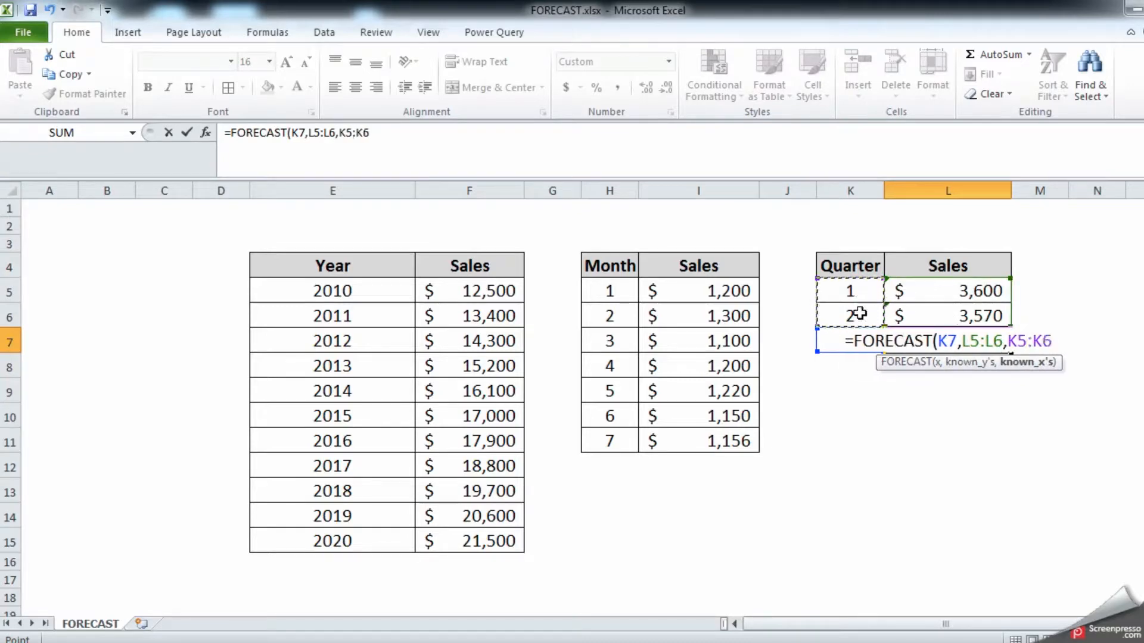
key("Return")
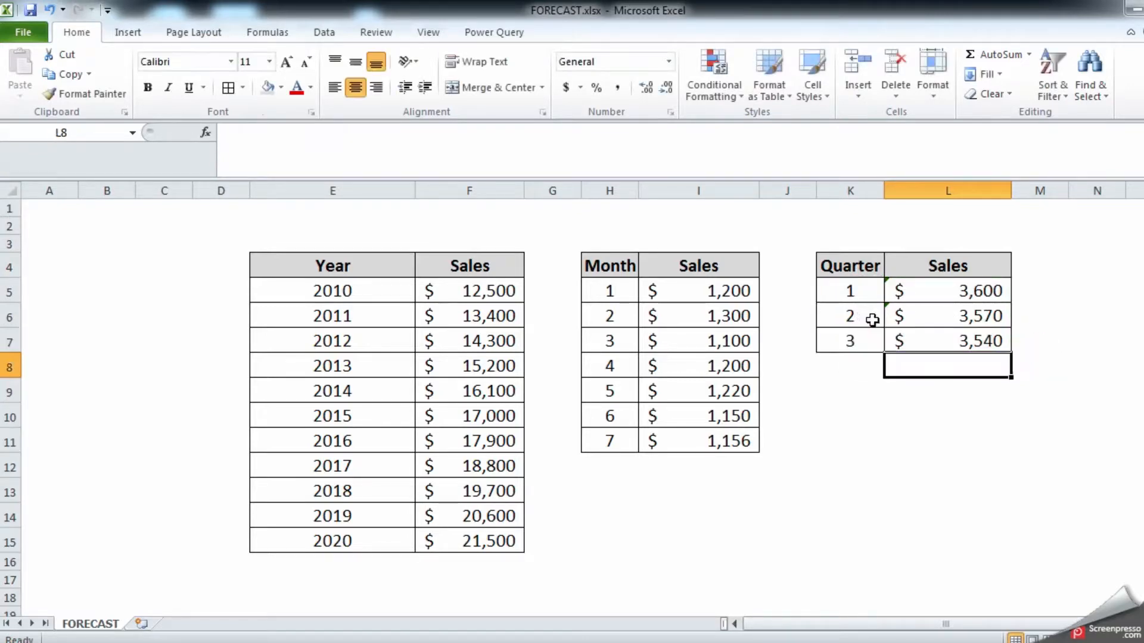
left_click(965, 342)
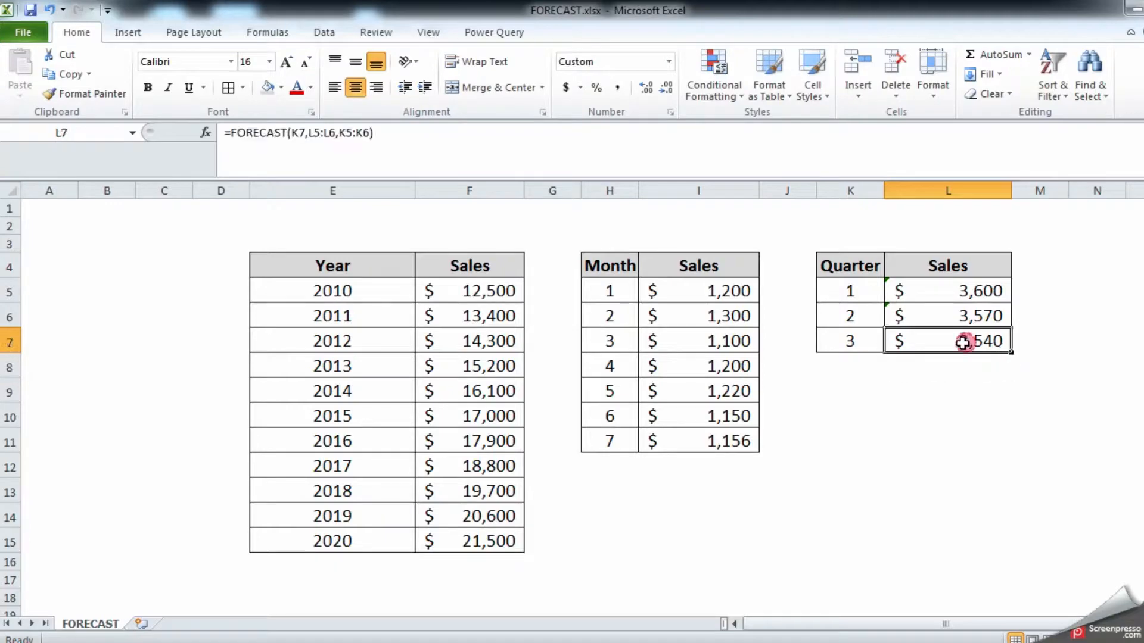